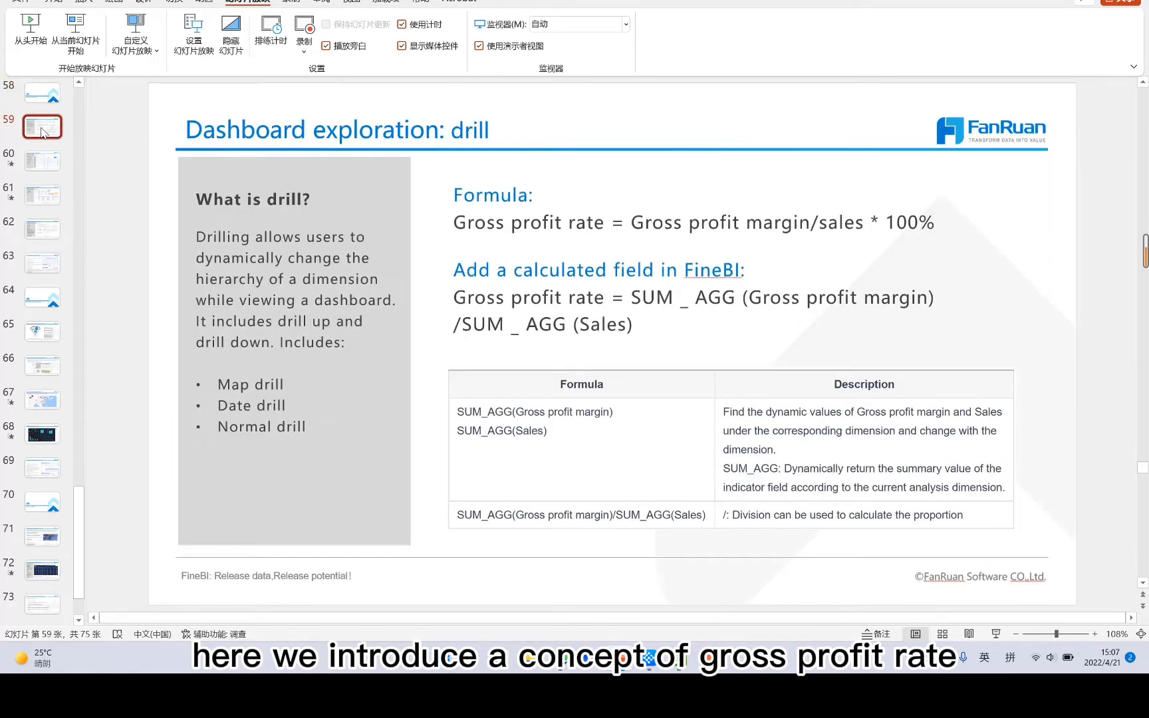
- Present the "Dashboard exploration: drill" slide full screen to review the gross profit rate formula, and end the slide show
click(75, 33)
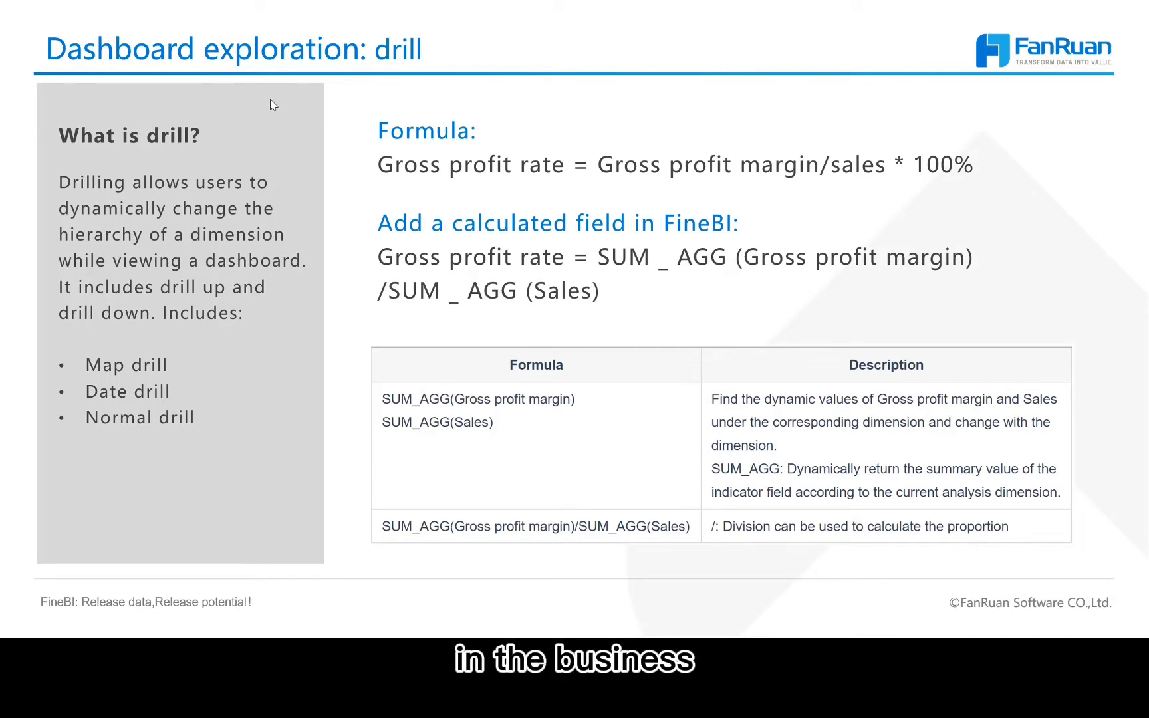
key(Escape)
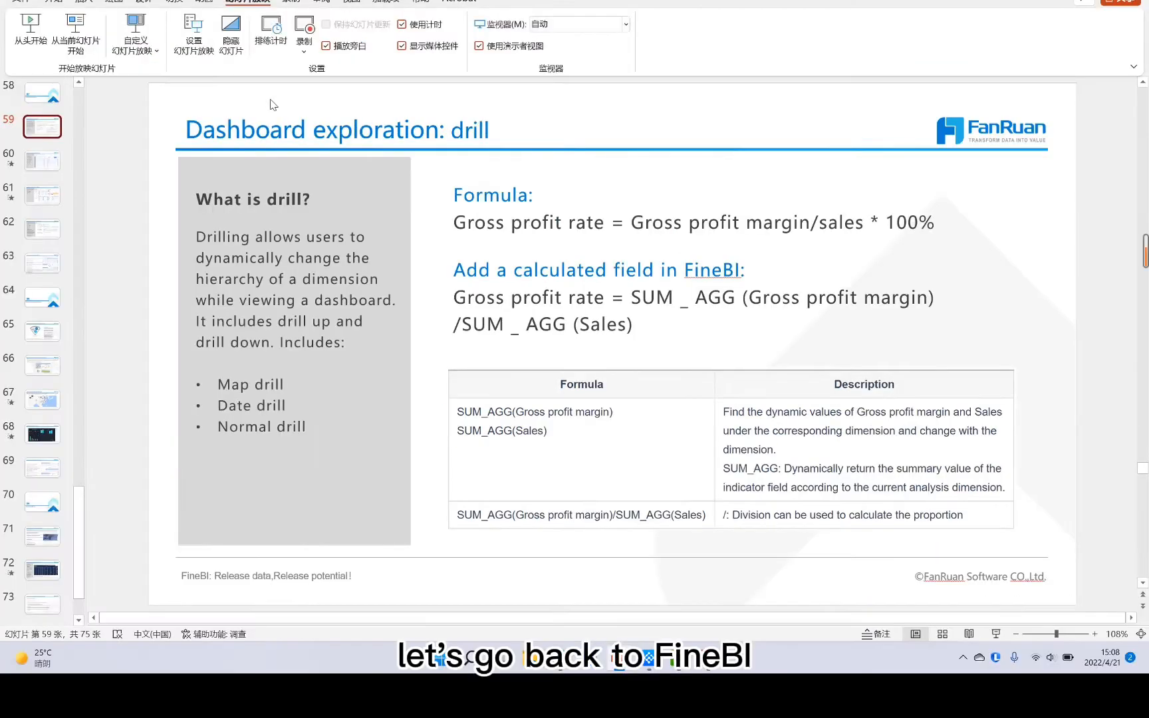
- Switch to the FineBI dashboard in the browser and add a new component based on the Group Sales table
click(561, 658)
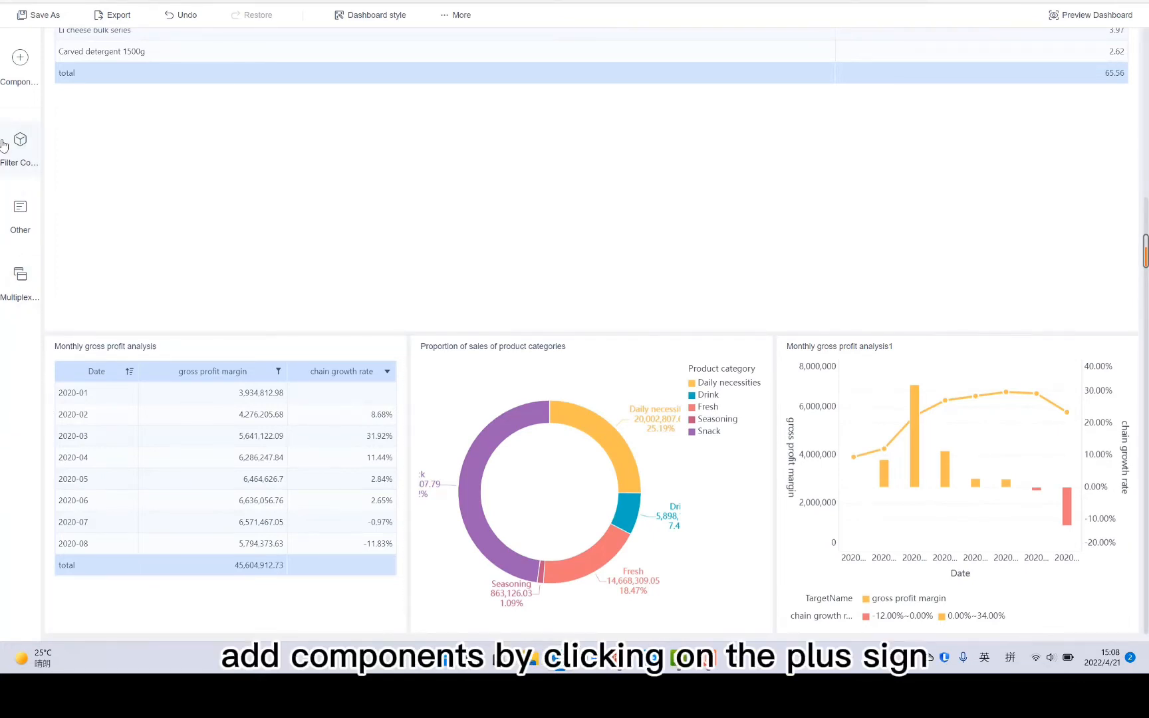
click(20, 57)
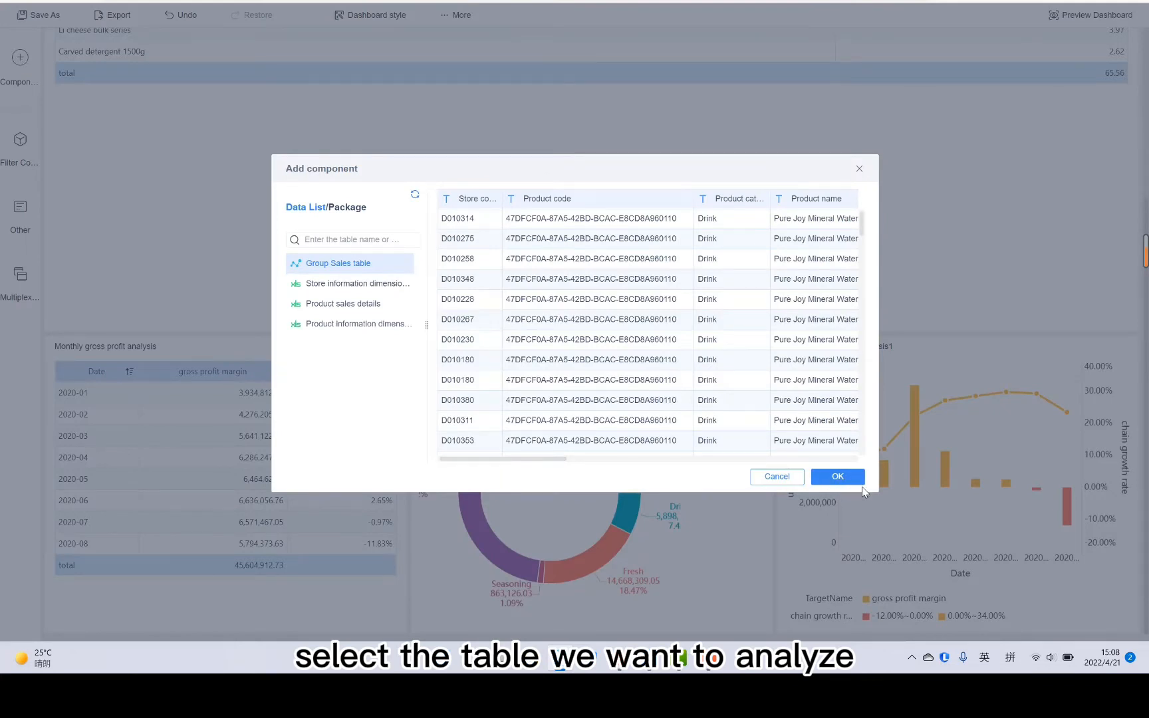
click(838, 477)
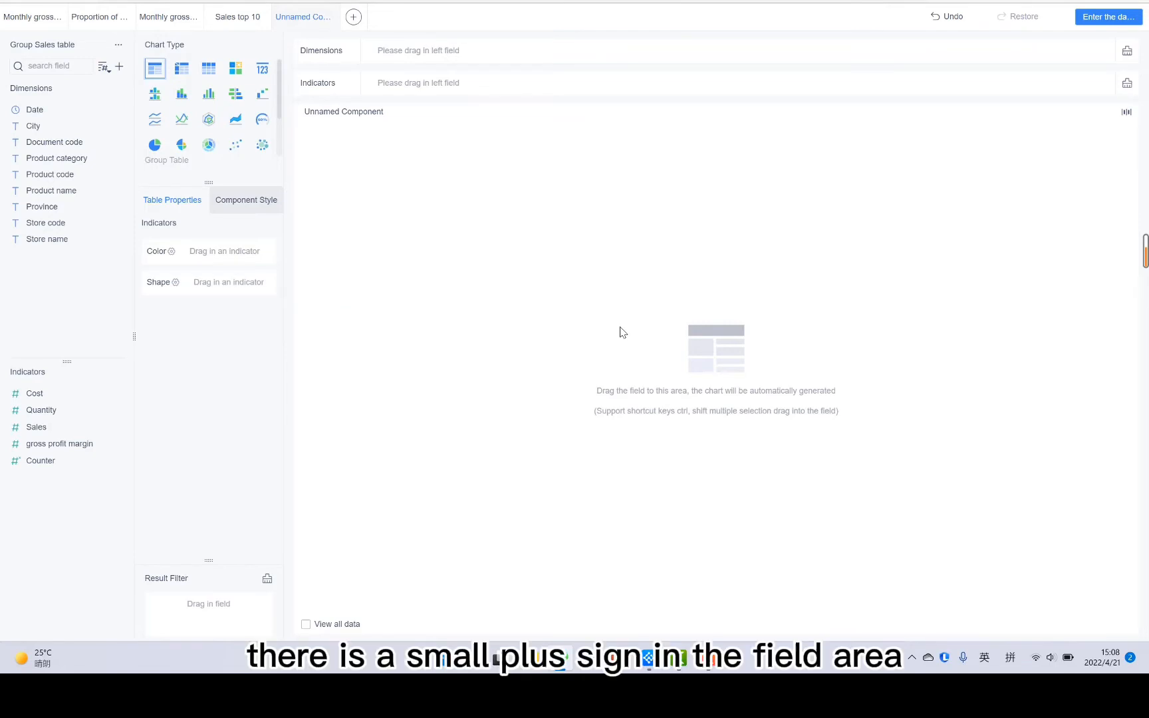
- Start a new calculated indicator for the Group Sales table and name it "gross profit rate"
click(120, 68)
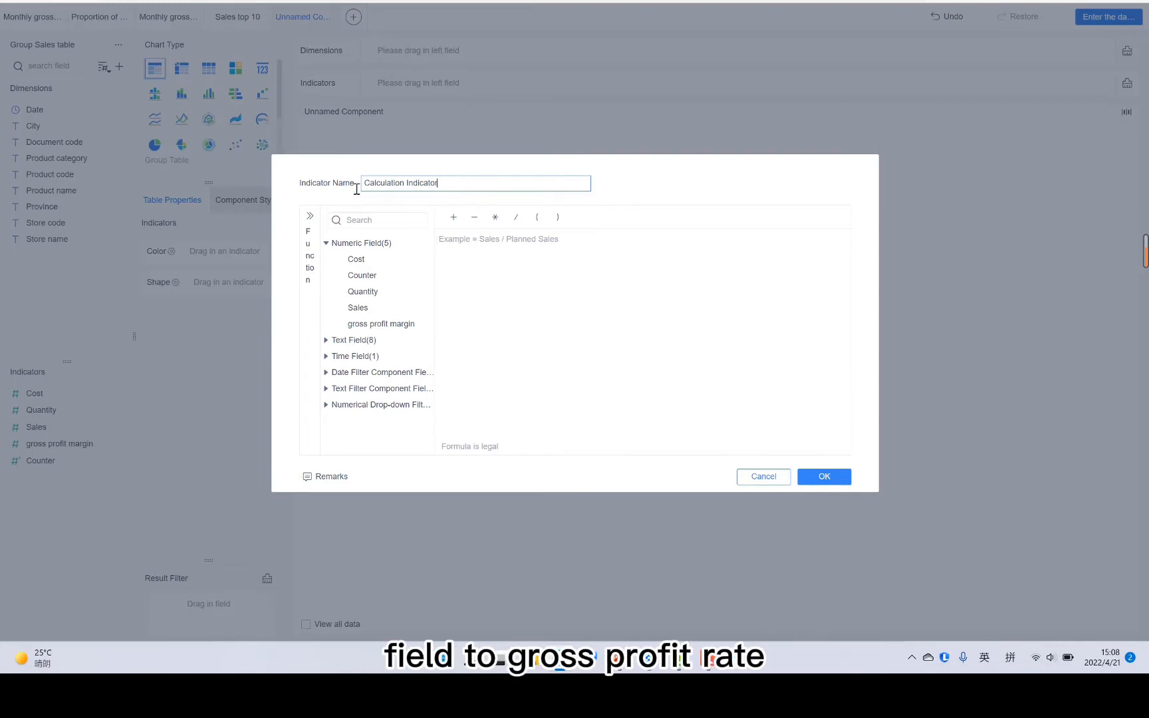
key(ctrl+a)
text(gr)
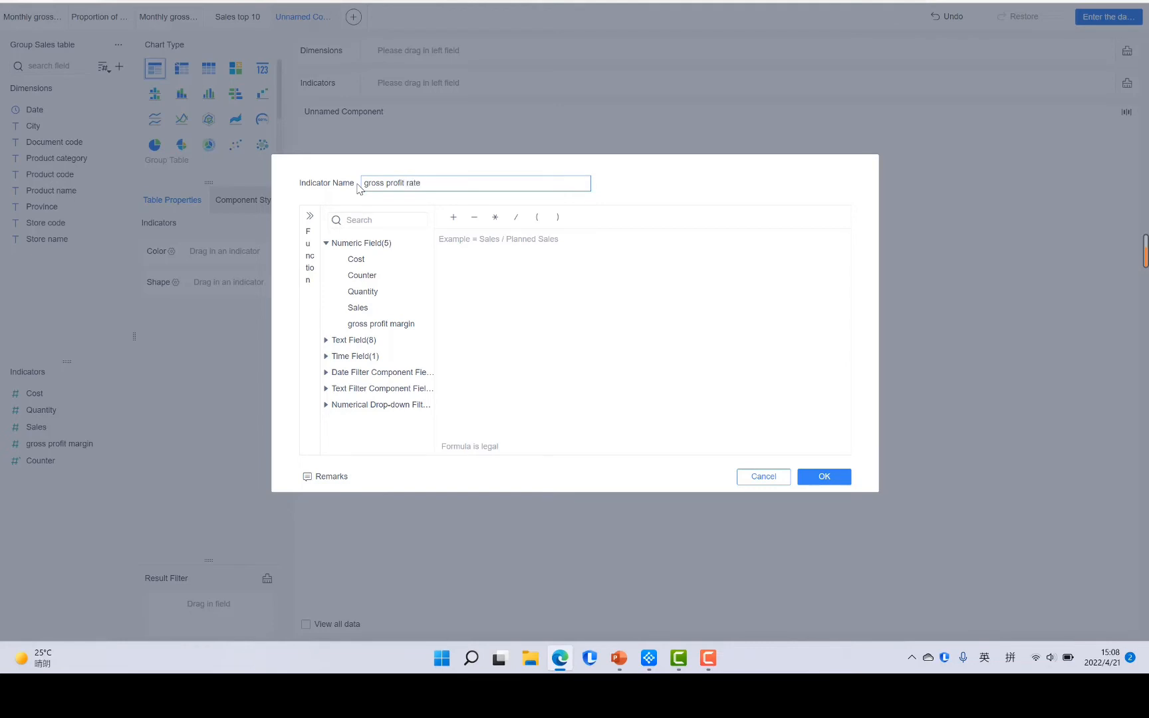
text(oss profit rate)
- Begin the indicator's formula with the SUM_AGG function applied to the gross profit margin field
click(466, 244)
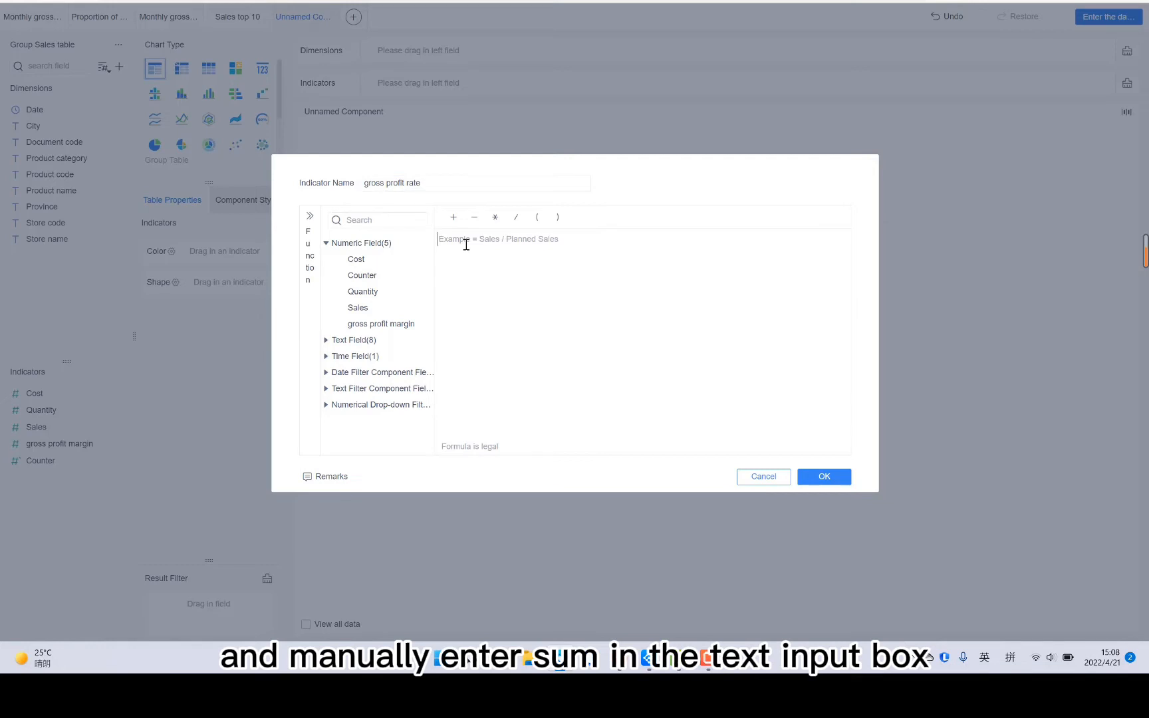
text(sum)
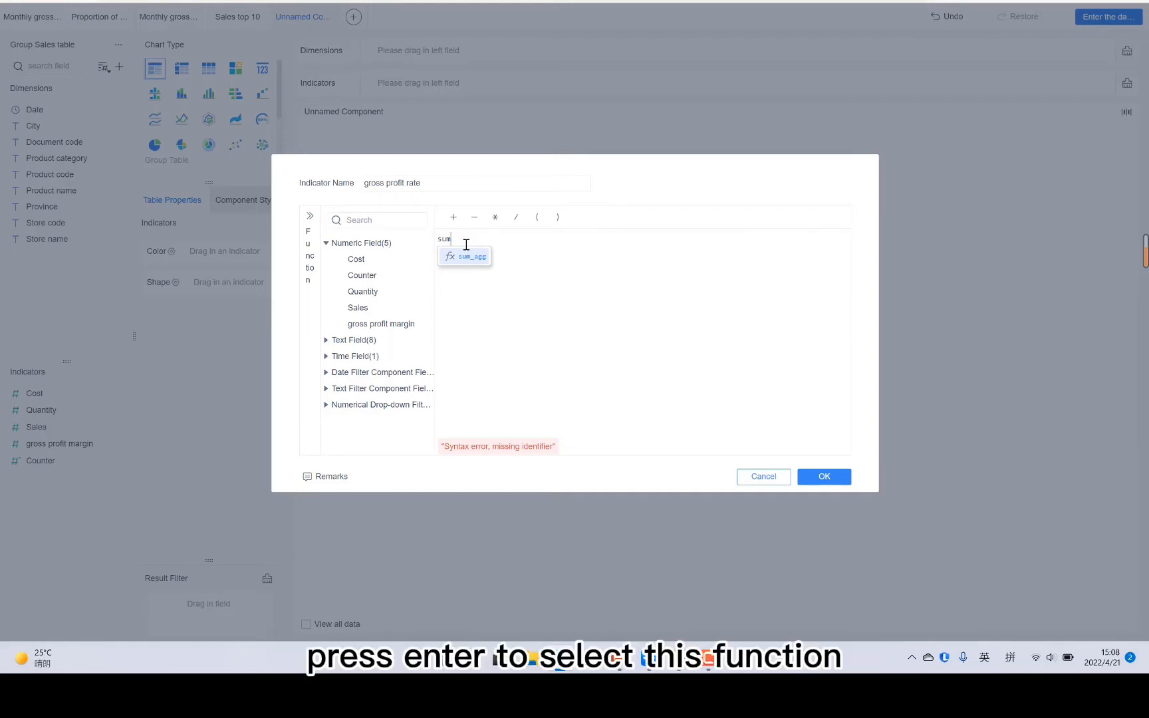
key(Return)
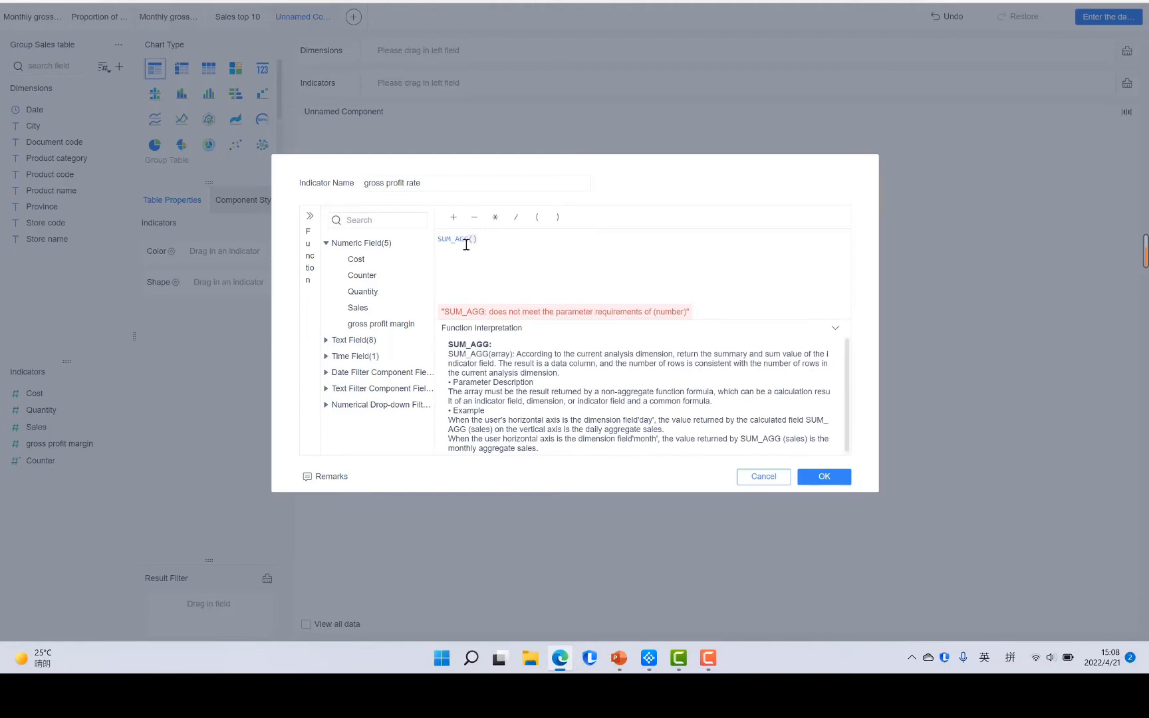
click(383, 323)
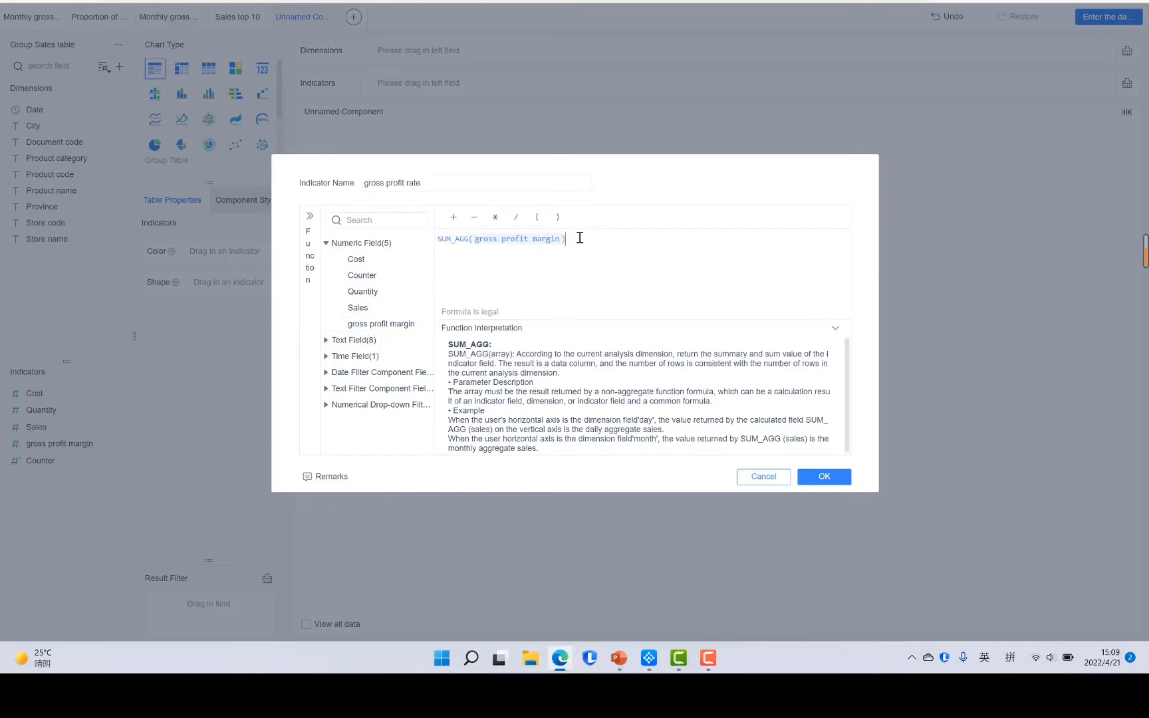
- Divide the expression by SUM_AGG of the Sales field and save the calculated indicator
click(517, 218)
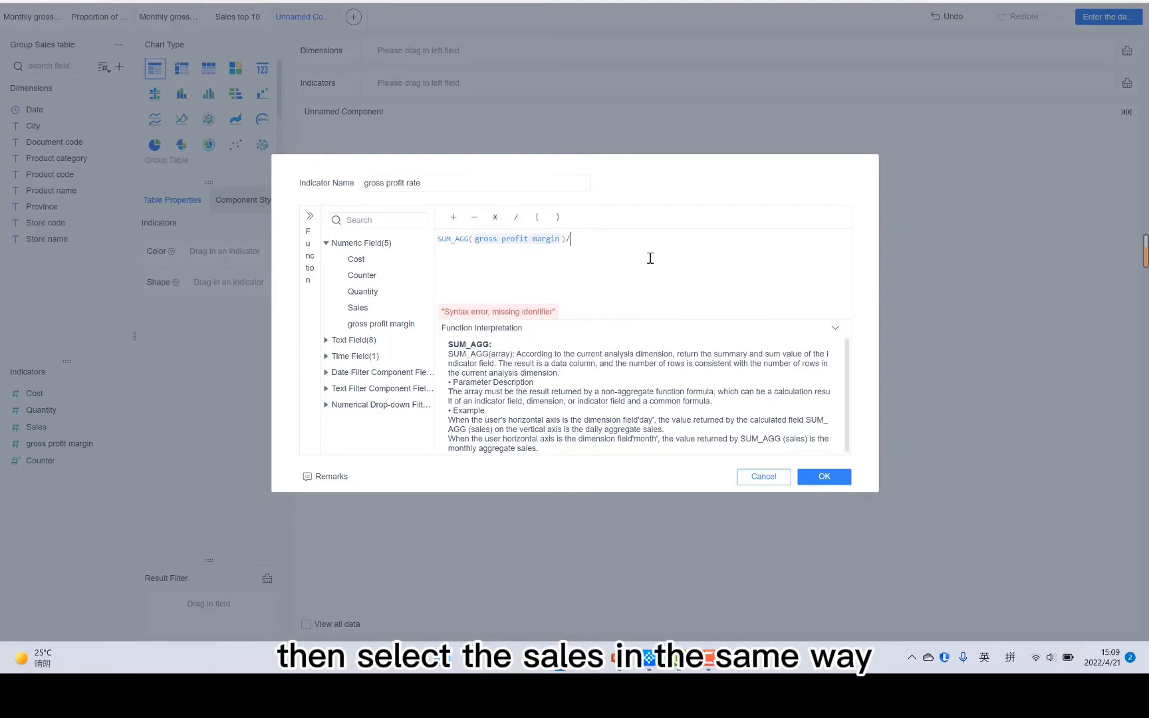
text(su)
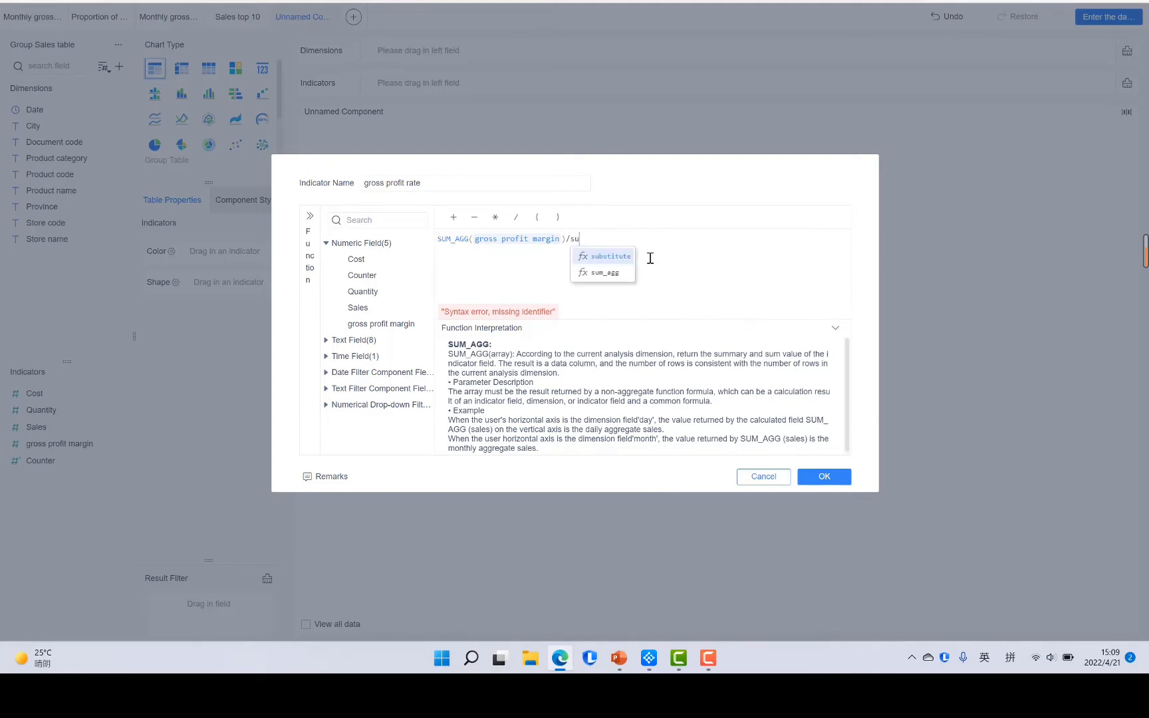
text(m)
key(Return)
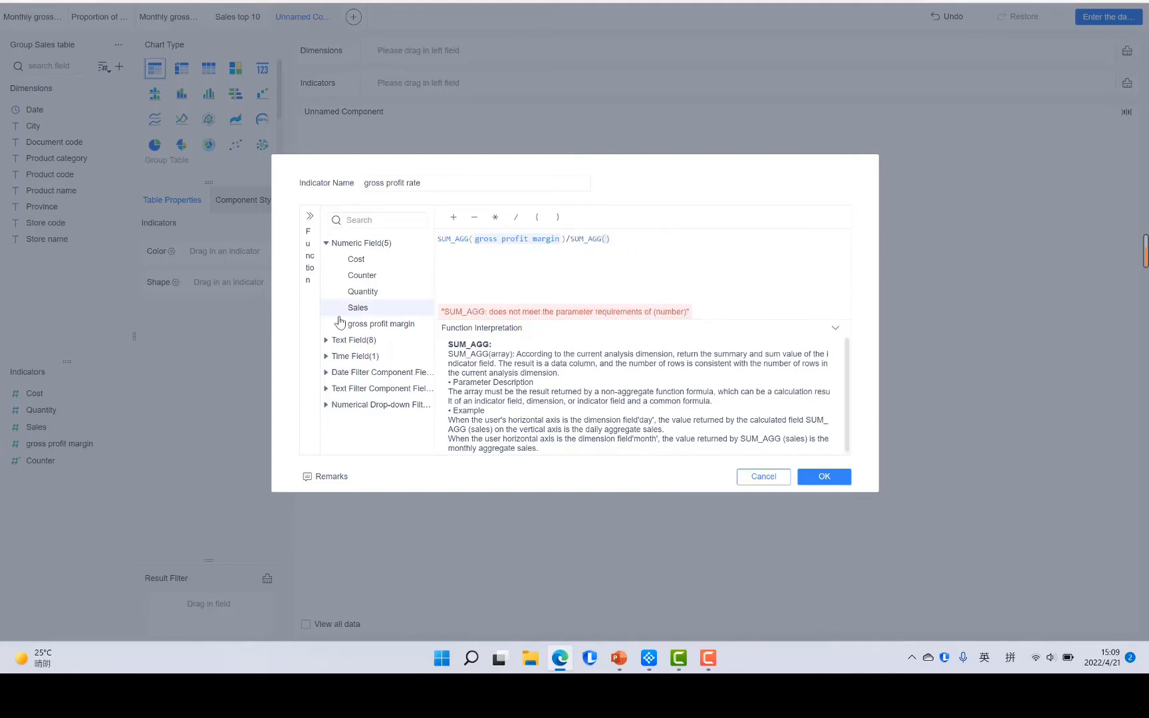
click(352, 310)
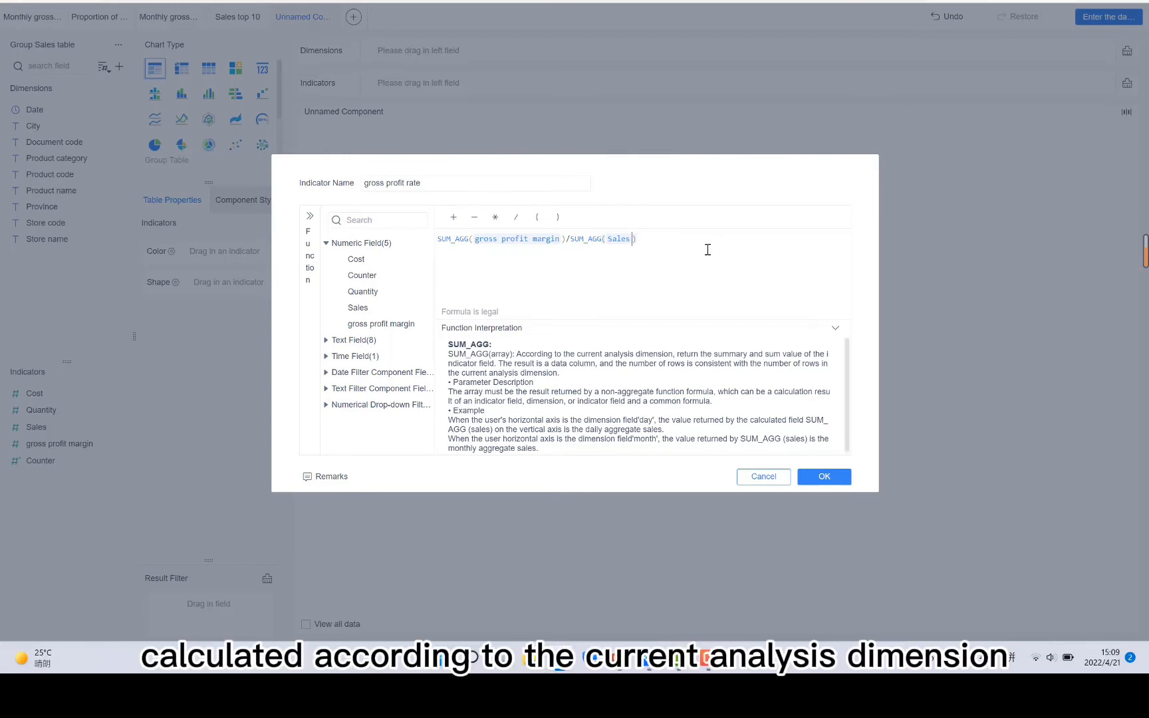
click(706, 250)
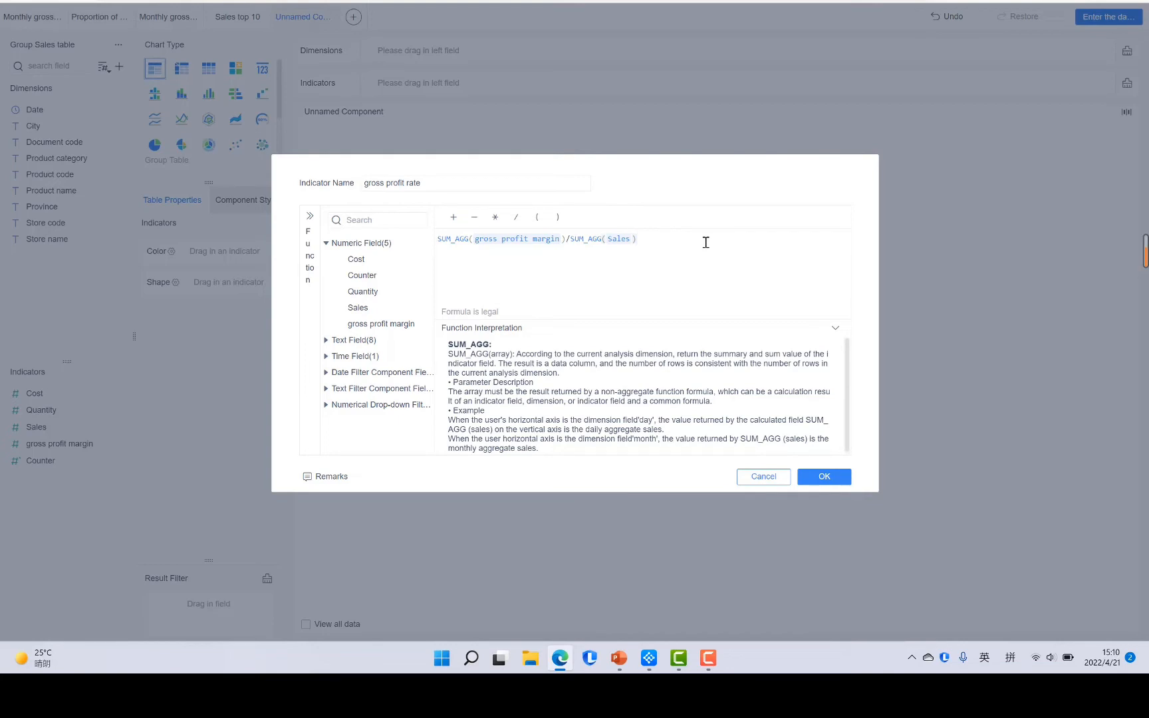
click(825, 476)
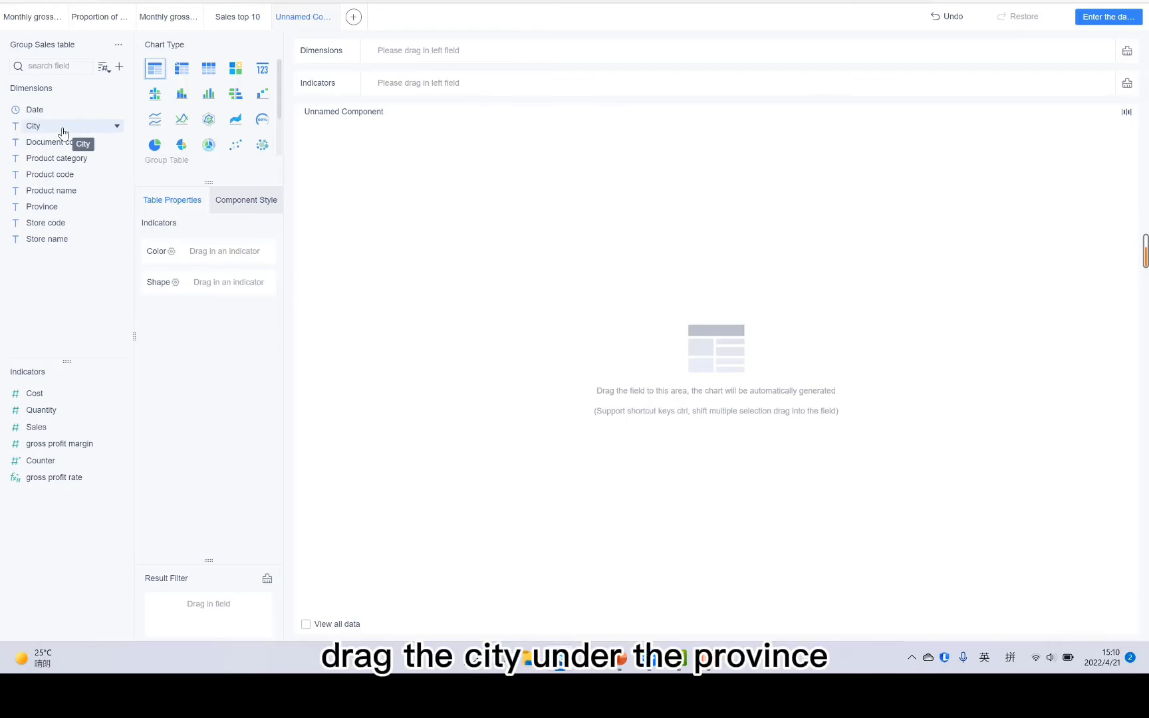
- Create a drill directory named "Province,City" from those two fields, and add Store name and Product name beneath them
drag(56, 126, 73, 210)
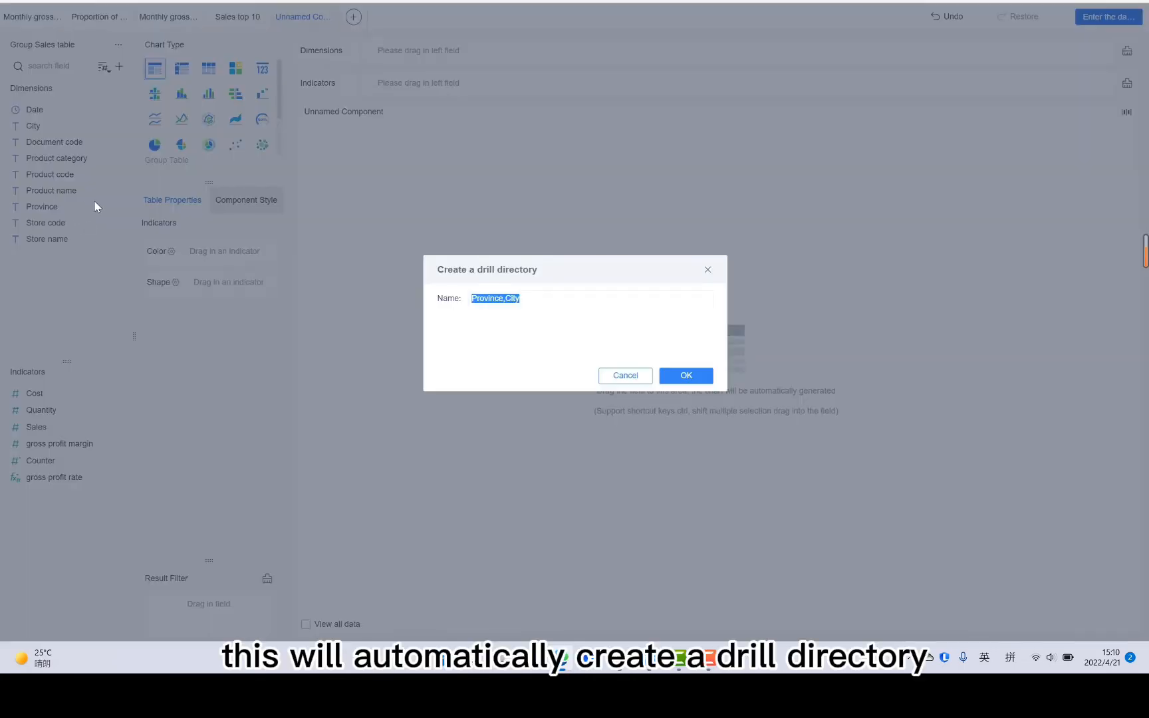
click(684, 378)
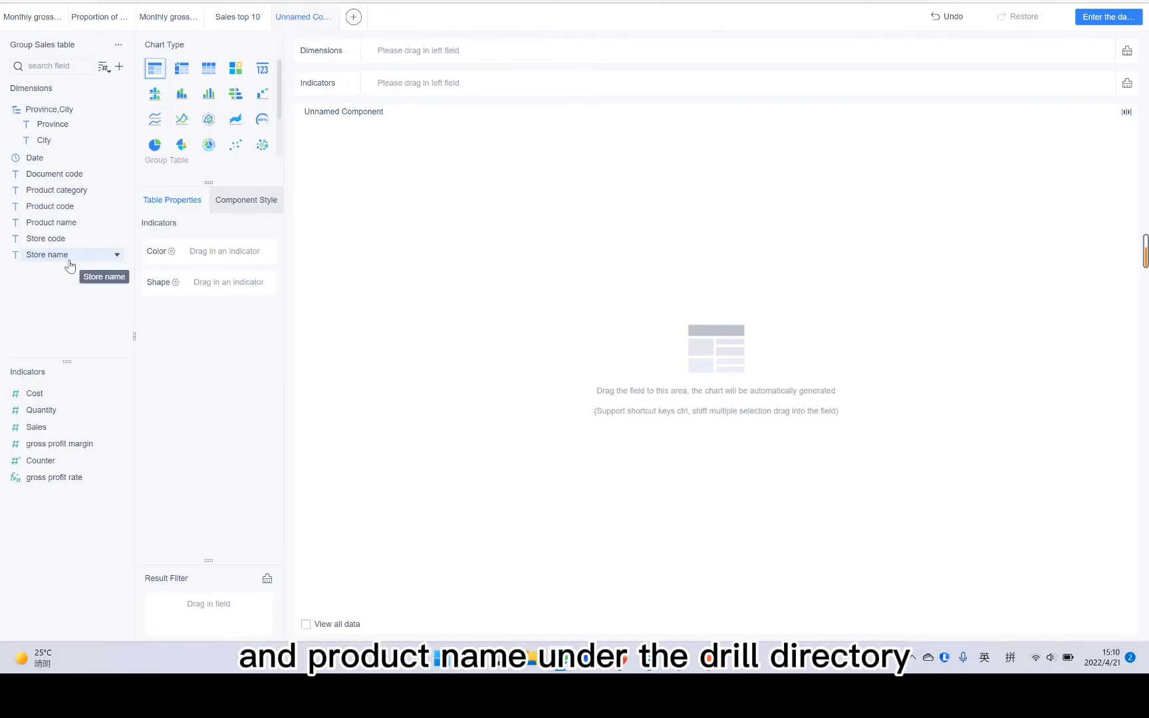
drag(66, 258, 77, 149)
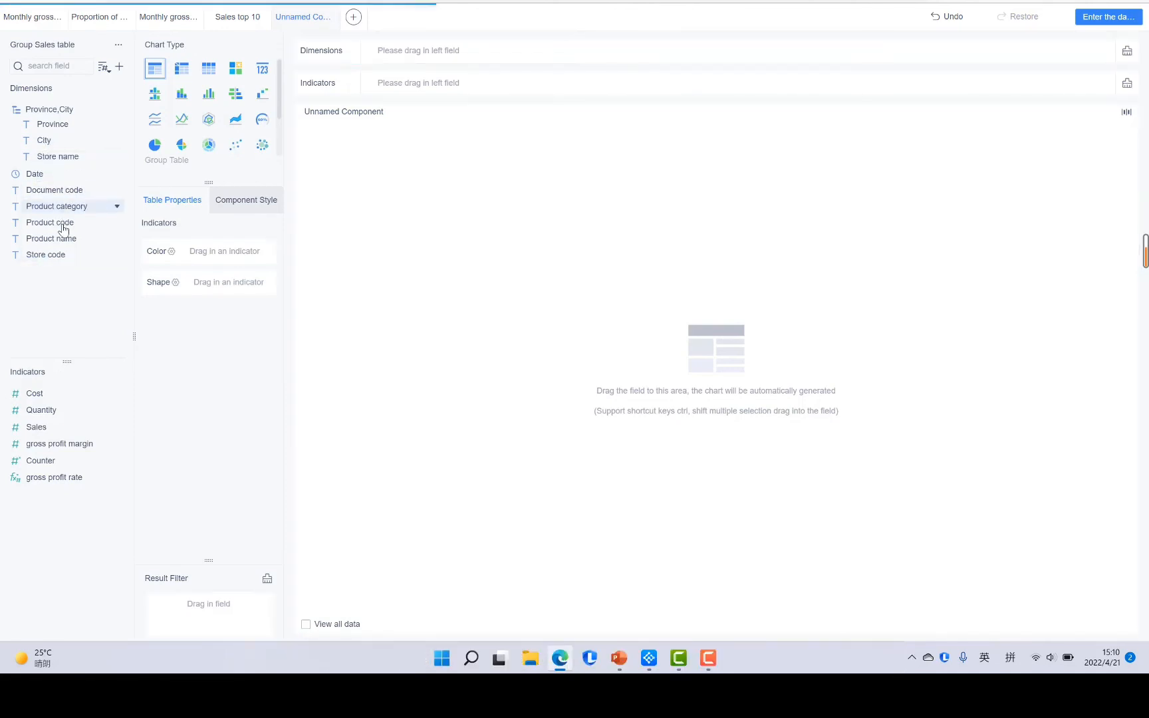
drag(57, 238, 82, 164)
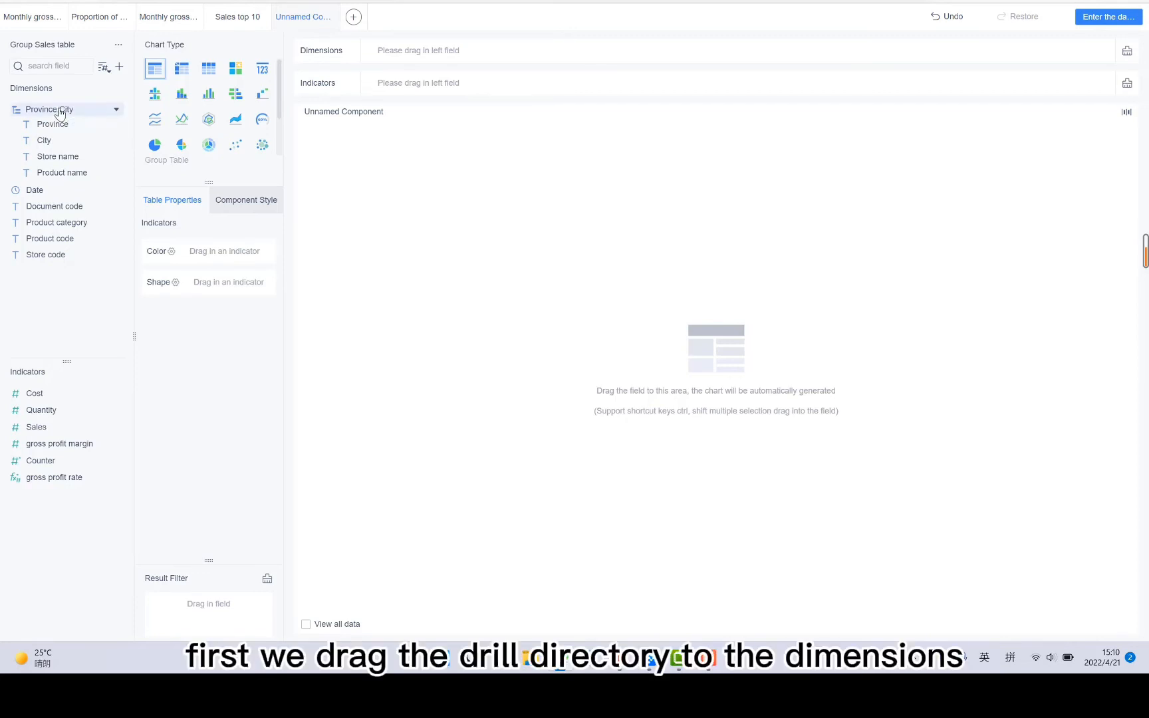
- Use the "Province,City" drill directory as the table's dimension and gross profit rate as its indicator
drag(60, 112, 415, 52)
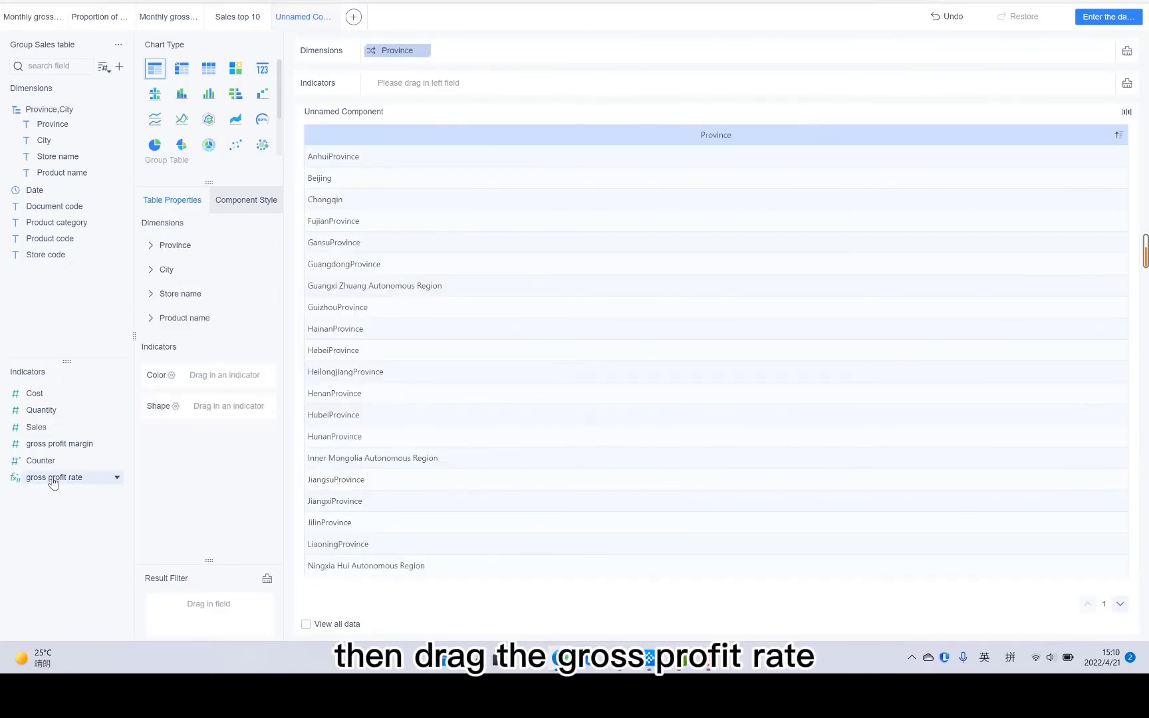
drag(53, 480, 427, 80)
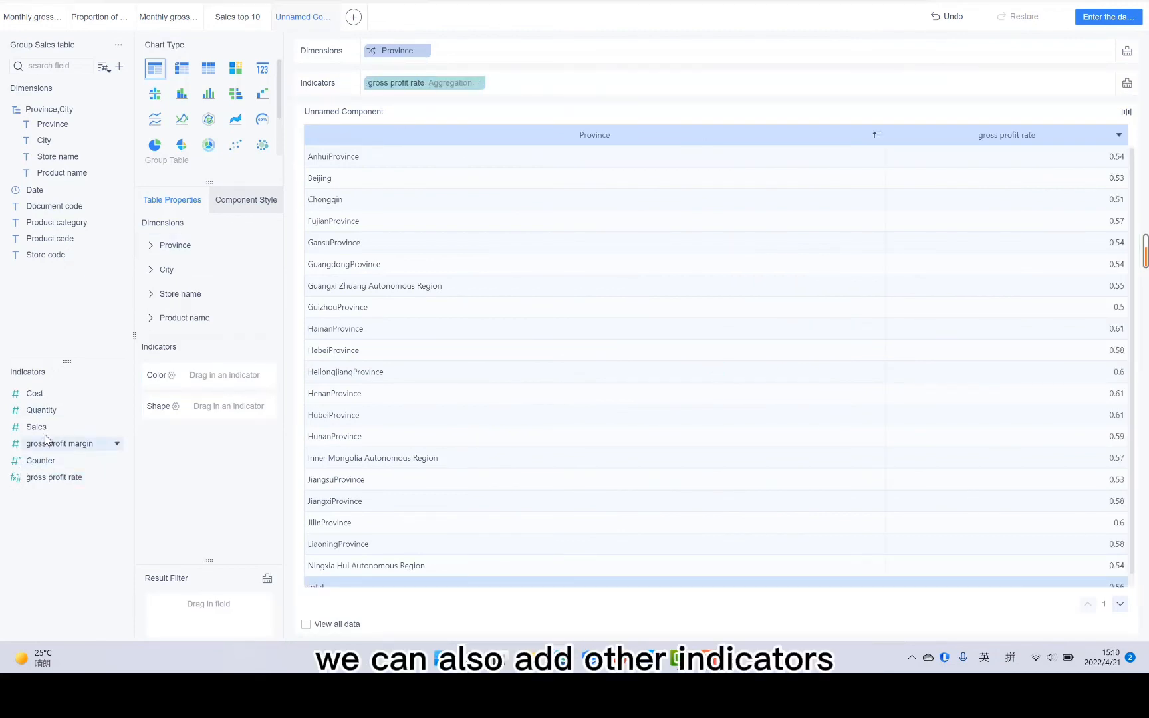
- Add Quantity, Sales and gross profit margin together as further indicators, and have the table use all data
click(43, 411)
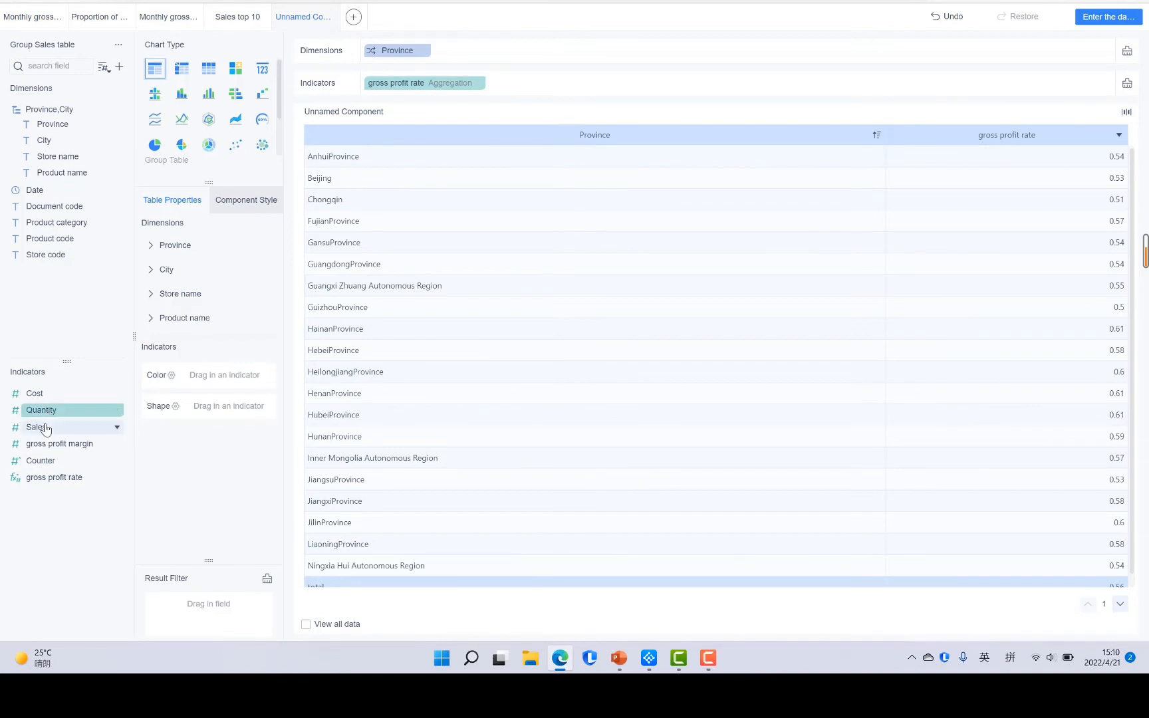
ctrl+click(43, 427)
ctrl+click(45, 443)
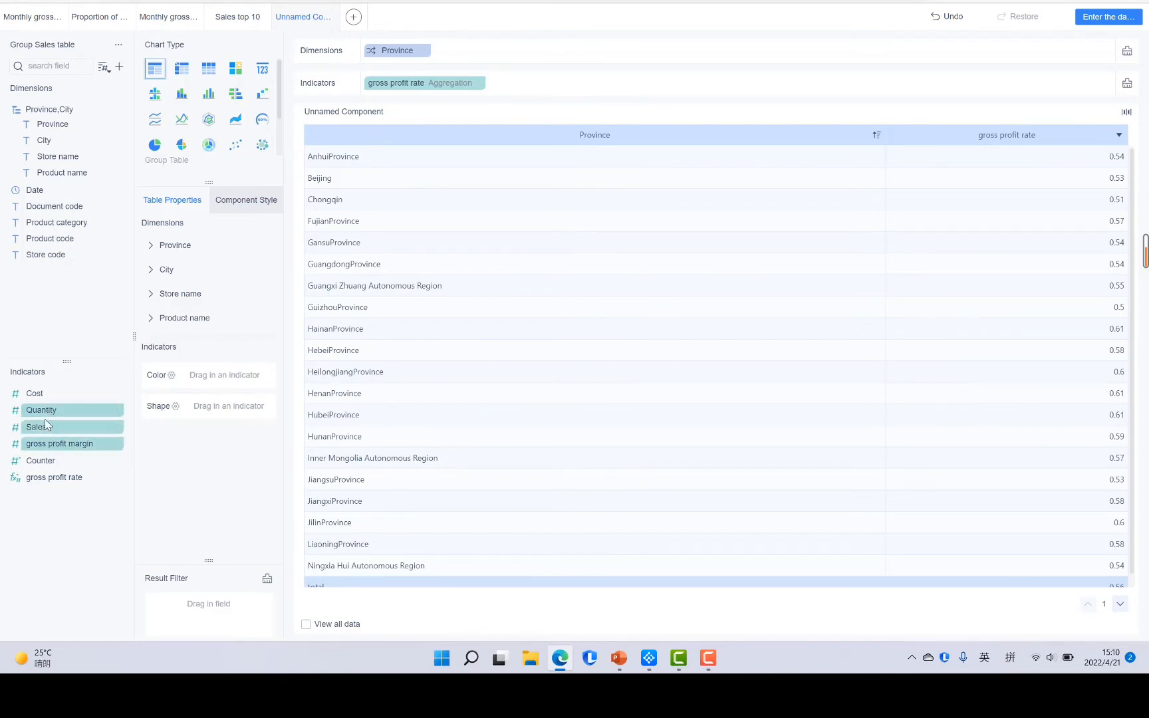
drag(48, 415, 572, 73)
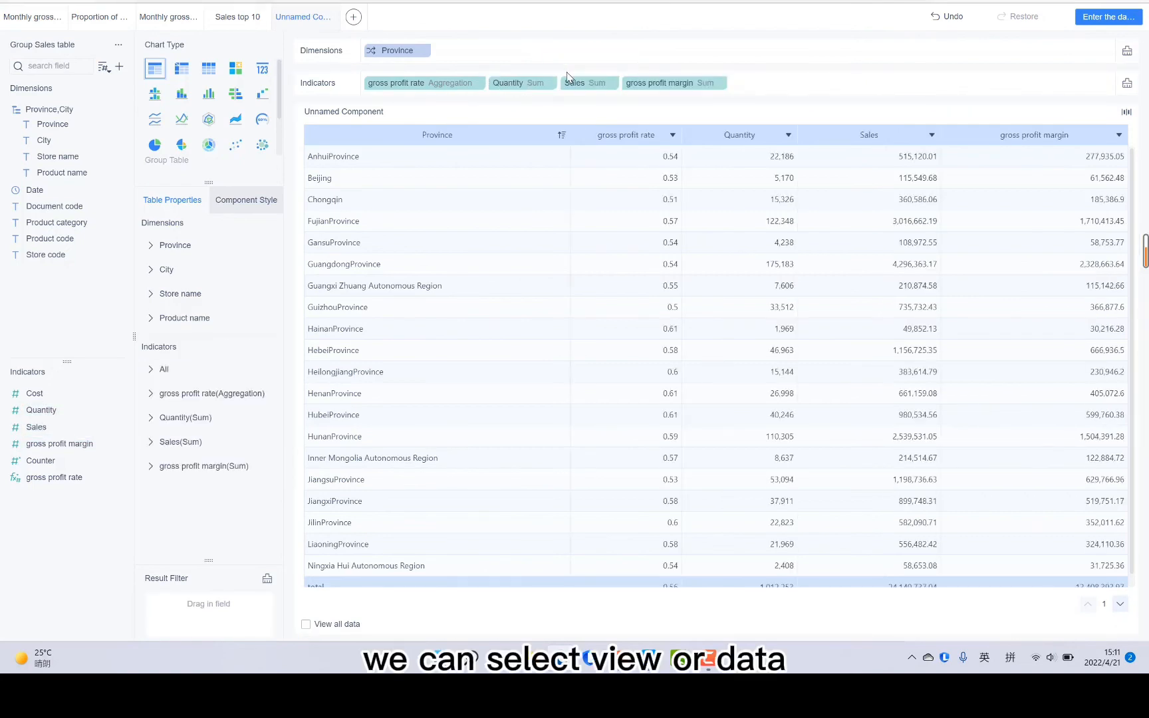
click(337, 629)
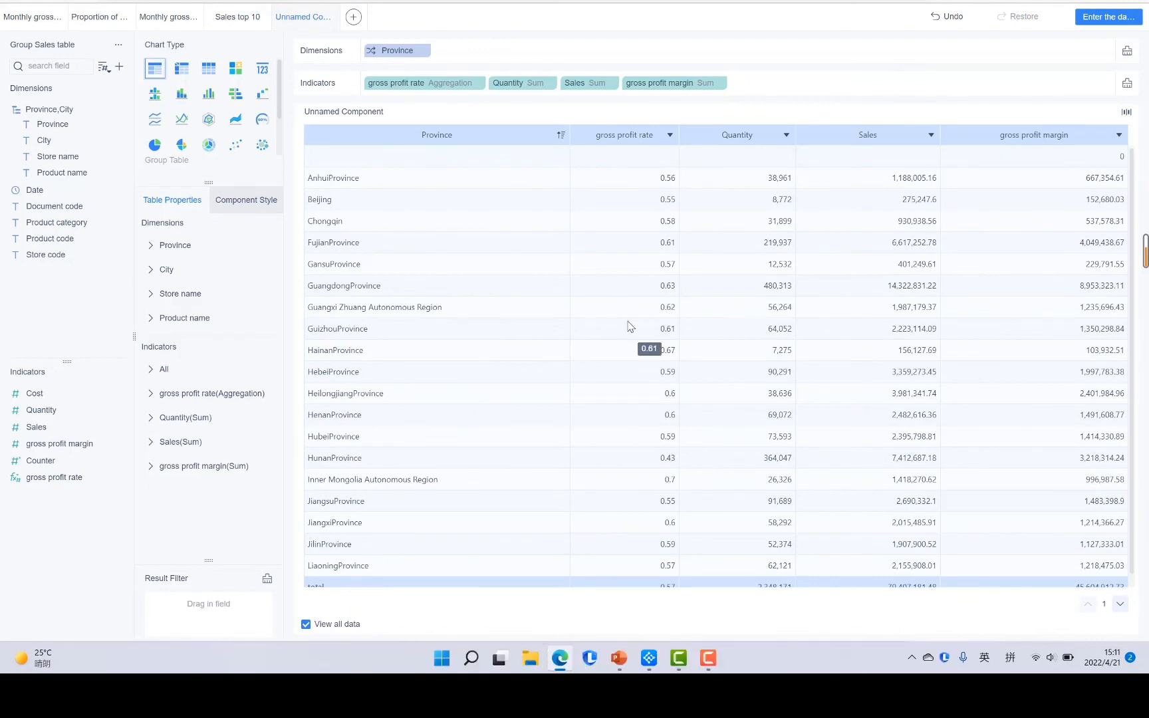
- Sort the table by gross profit rate in ascending order and drill down from HunanProvince to its cities
click(670, 135)
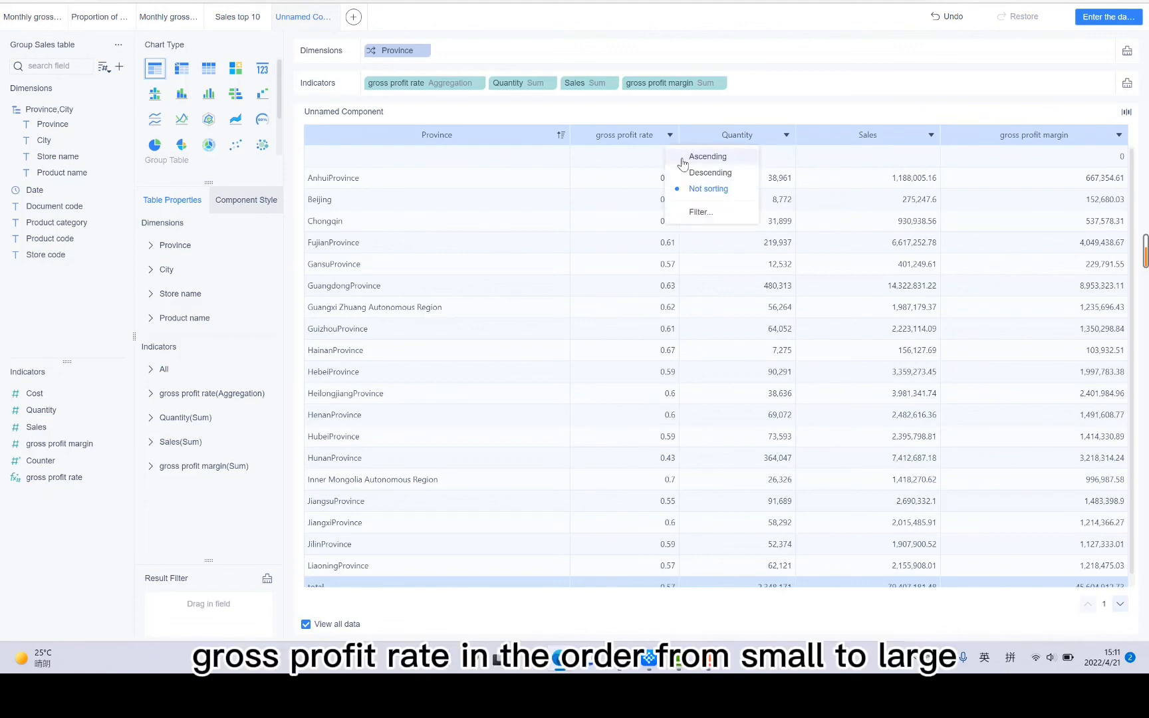
click(683, 158)
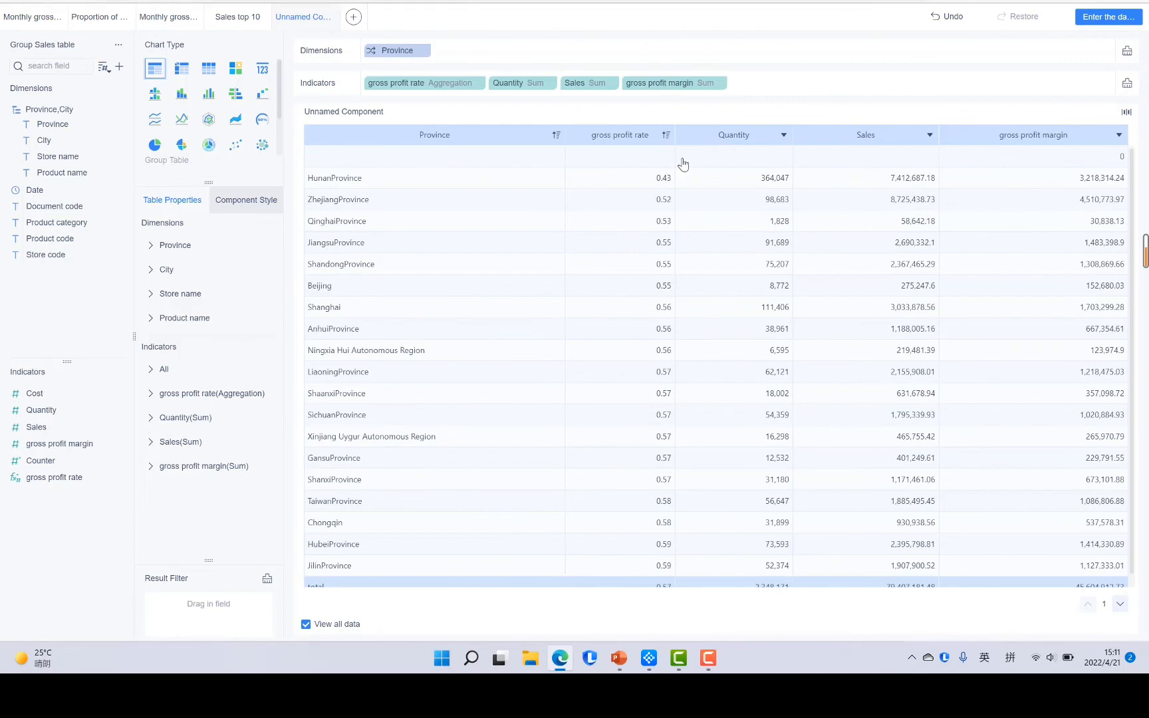
click(556, 181)
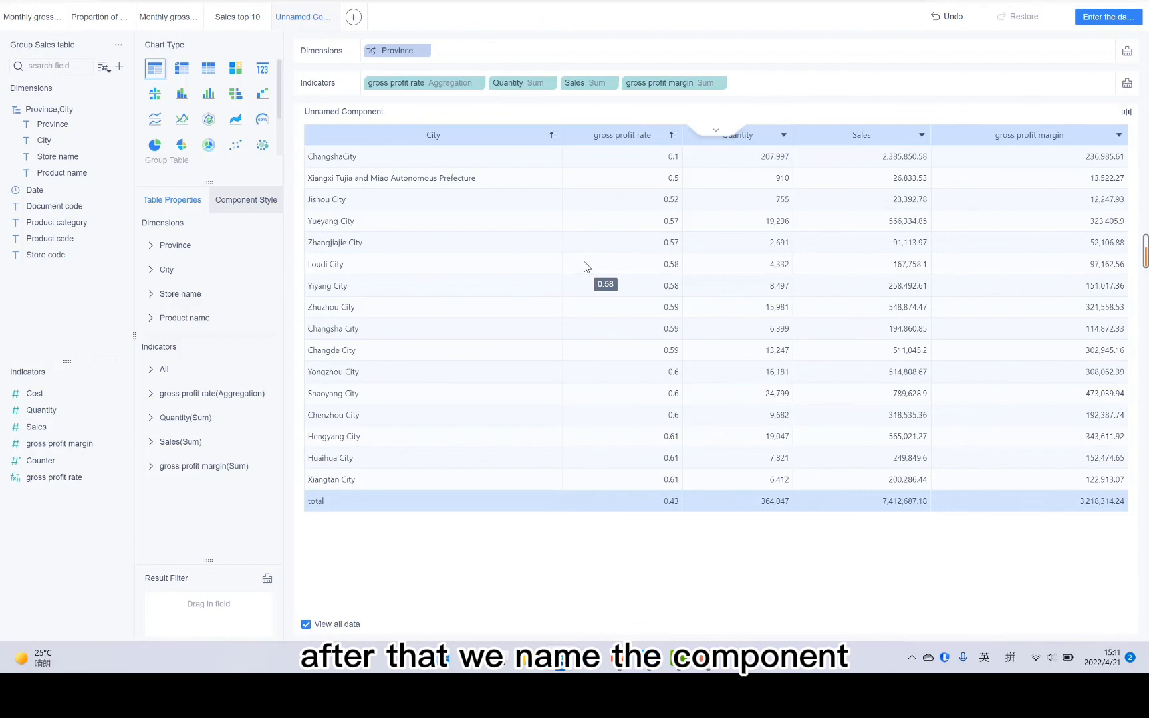
- Change the component's title to "Gross margin analysis"
click(401, 111)
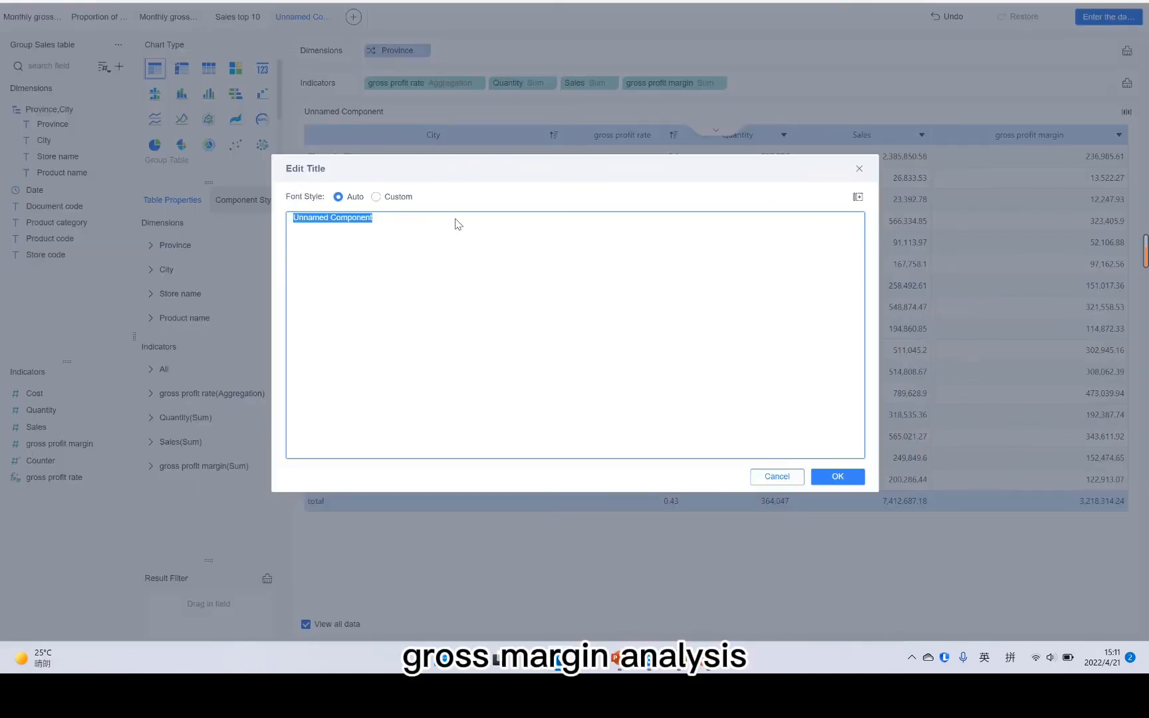
key(Caps_Lock)
text(G)
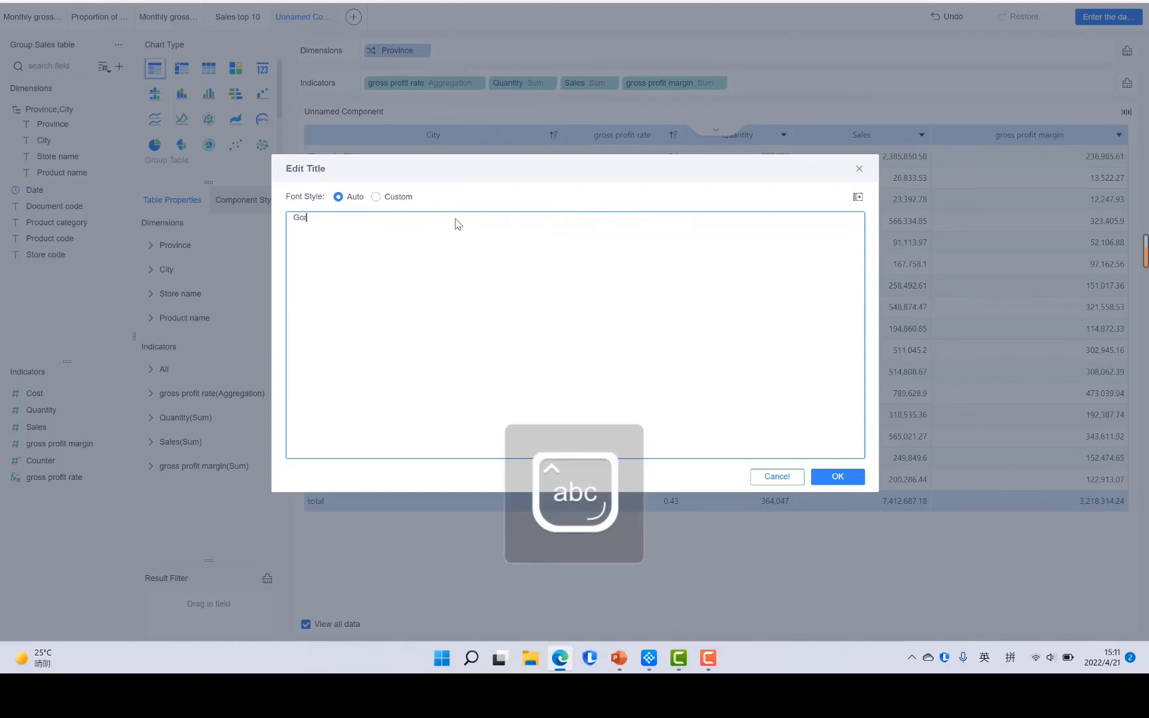
text(ross margin)
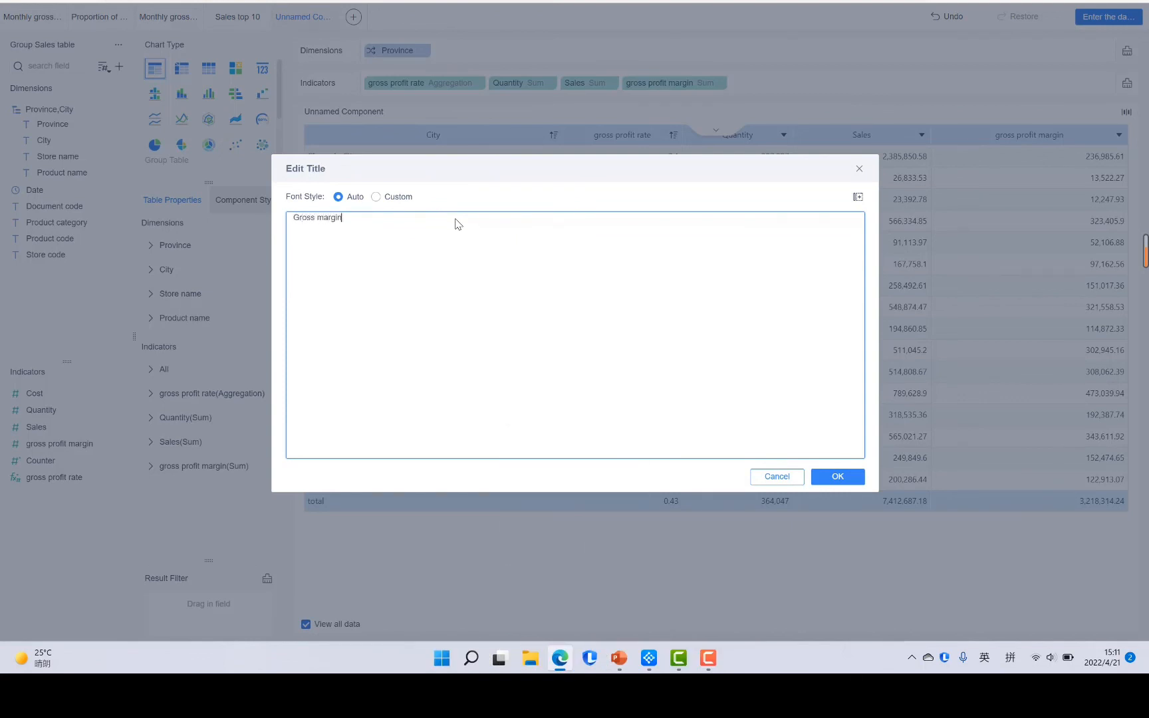
text( analysis)
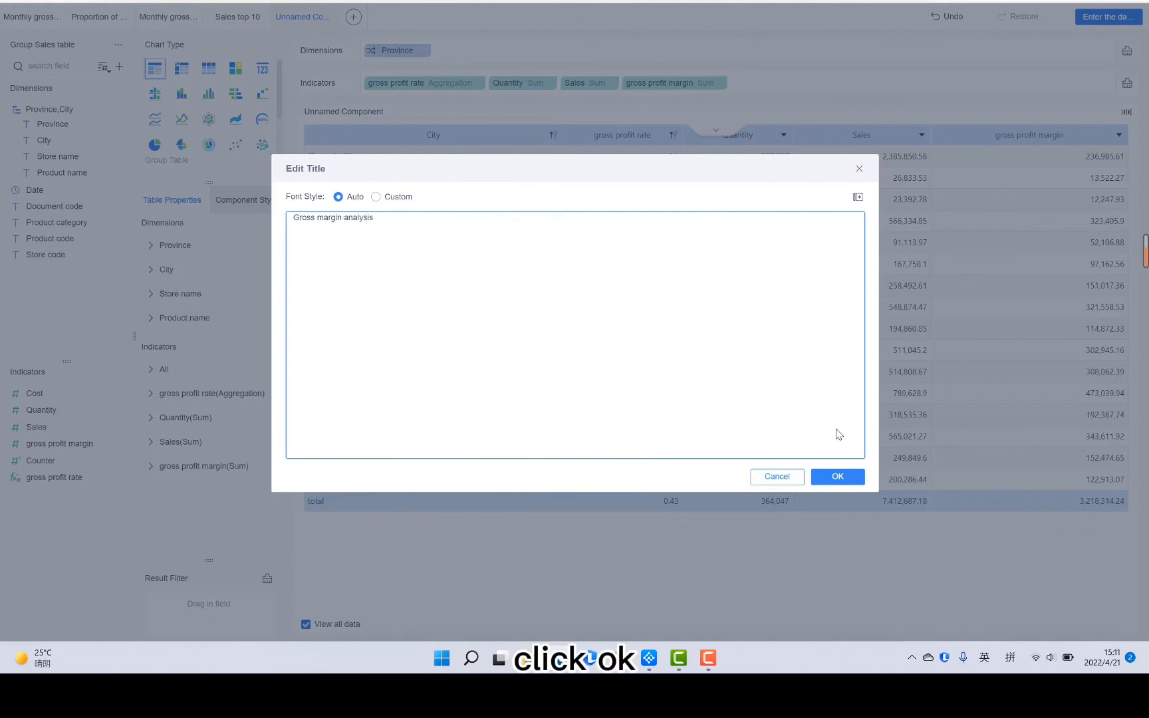
click(837, 476)
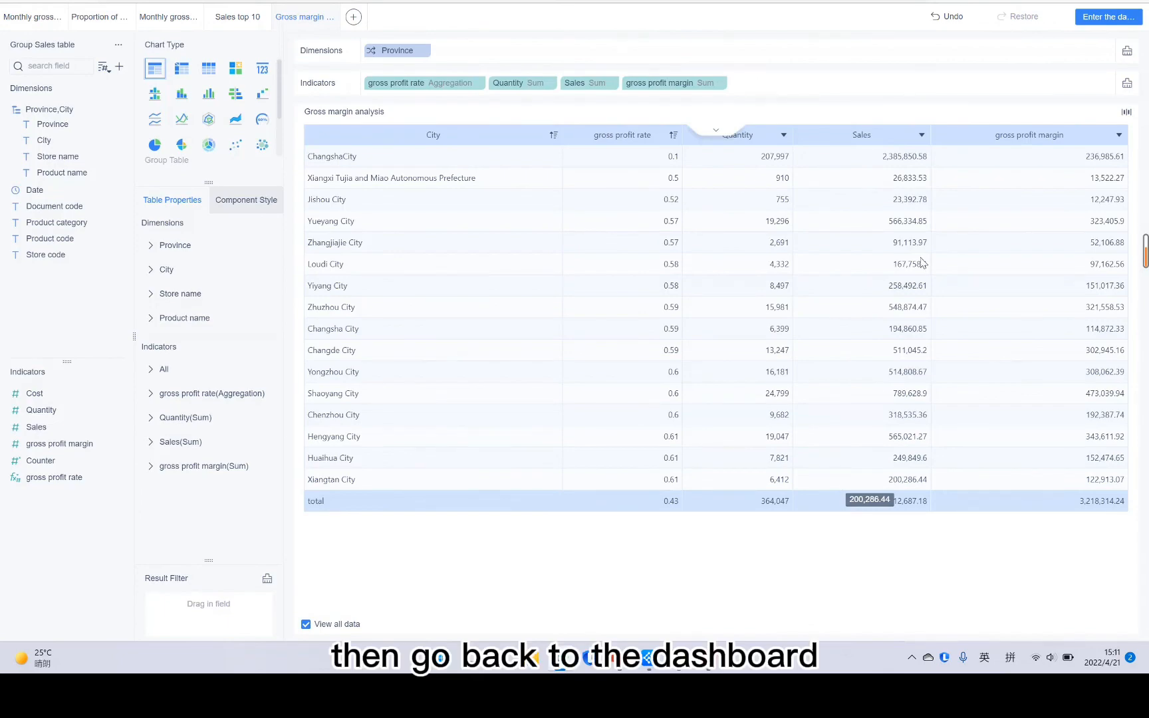